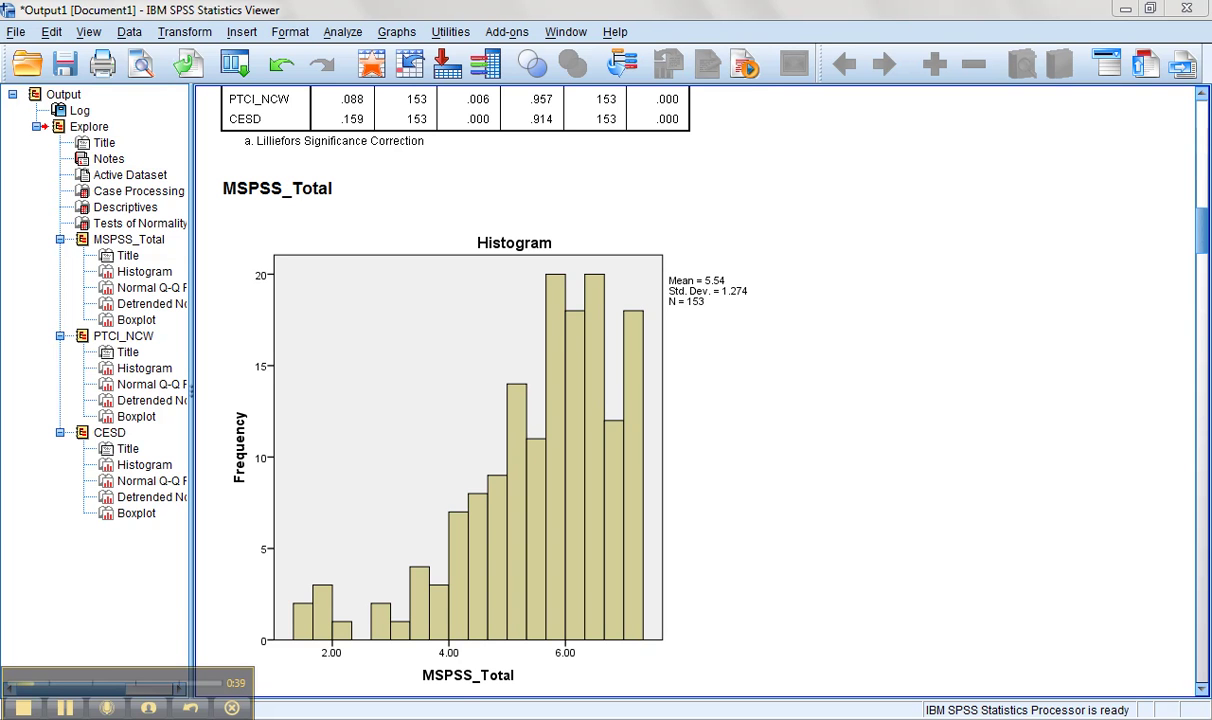
Scroll back to the MSPSS_Total Descriptives table (skewness -1.187, kurtosis 1.353) and open the Transform menu
{"action": "left_click", "coordinate": [621, 236]}
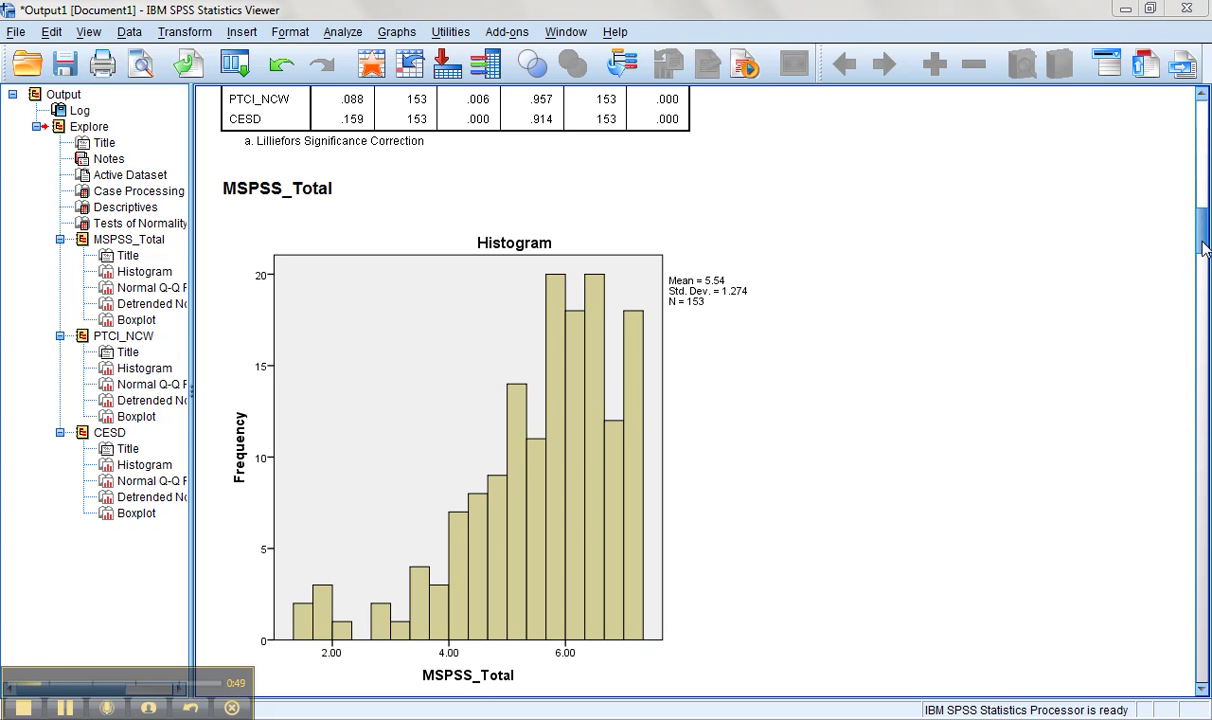
{"action": "left_click_drag", "start_coordinate": [1204, 250], "coordinate": [1204, 172]}
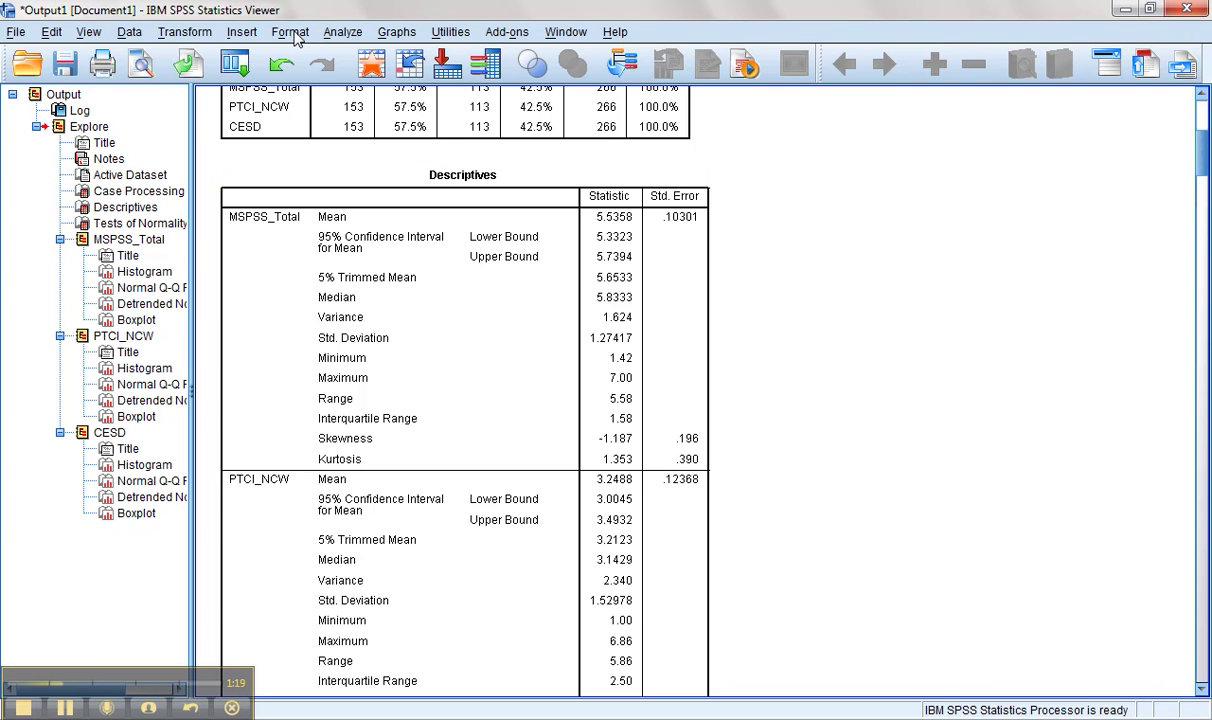
{"action": "left_click", "coordinate": [185, 40]}
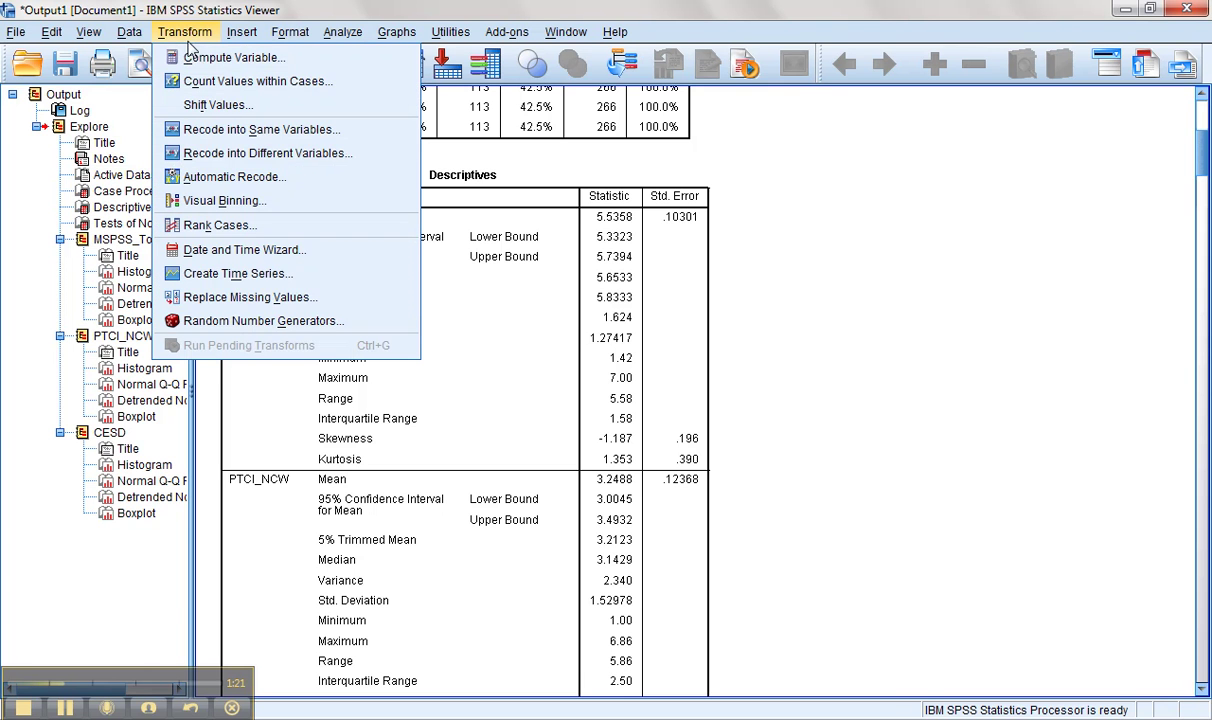
Start Compute Variable with the target variable name MSPSS_to_RLg10, ready for the expression
{"action": "left_click", "coordinate": [194, 60]}
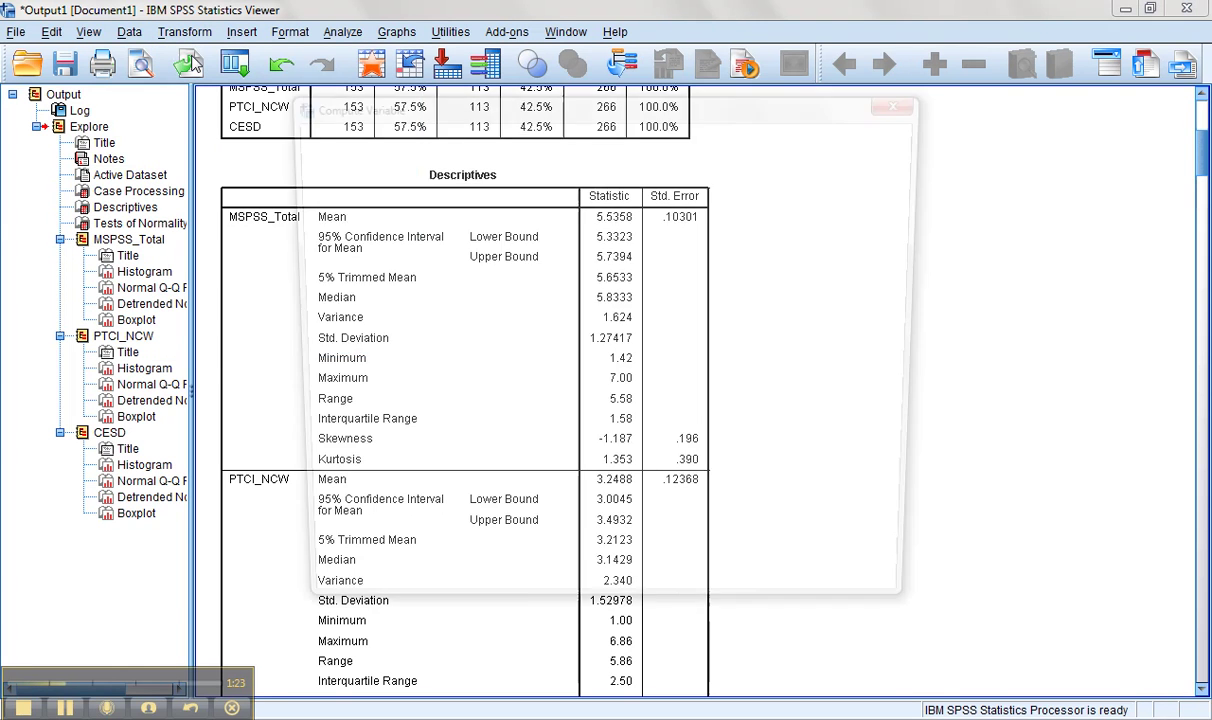
{"action": "type", "text": "M"}
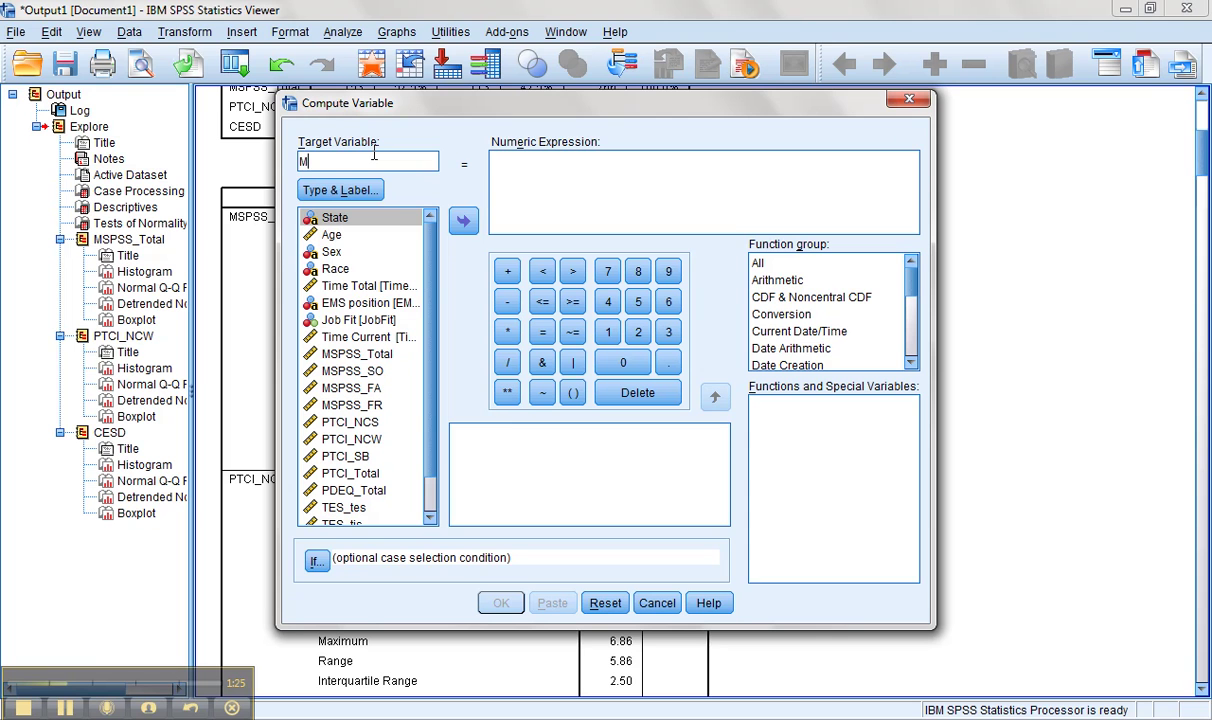
{"action": "type", "text": "SPSS_to_RLg10"}
{"action": "left_click", "coordinate": [540, 168]}
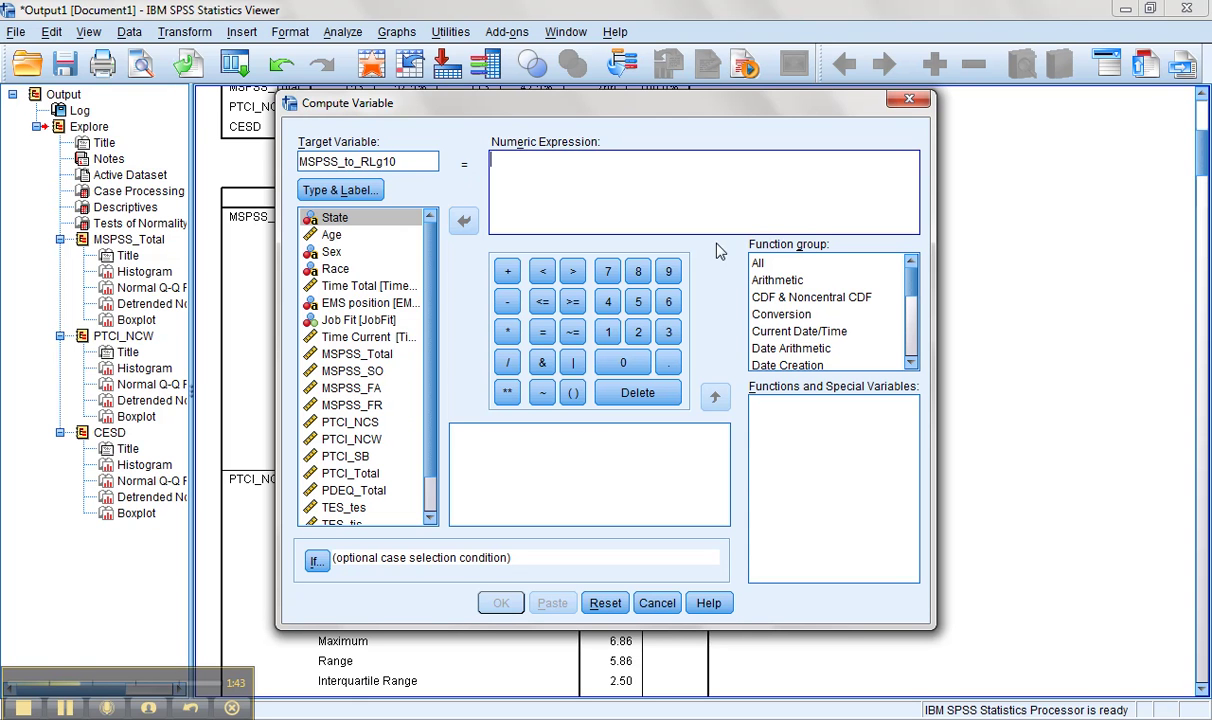
Build the numeric expression LG10(8-MSPSS_Total) using the Arithmetic Lg10 function and MSPSS_Total
{"action": "left_click", "coordinate": [761, 285]}
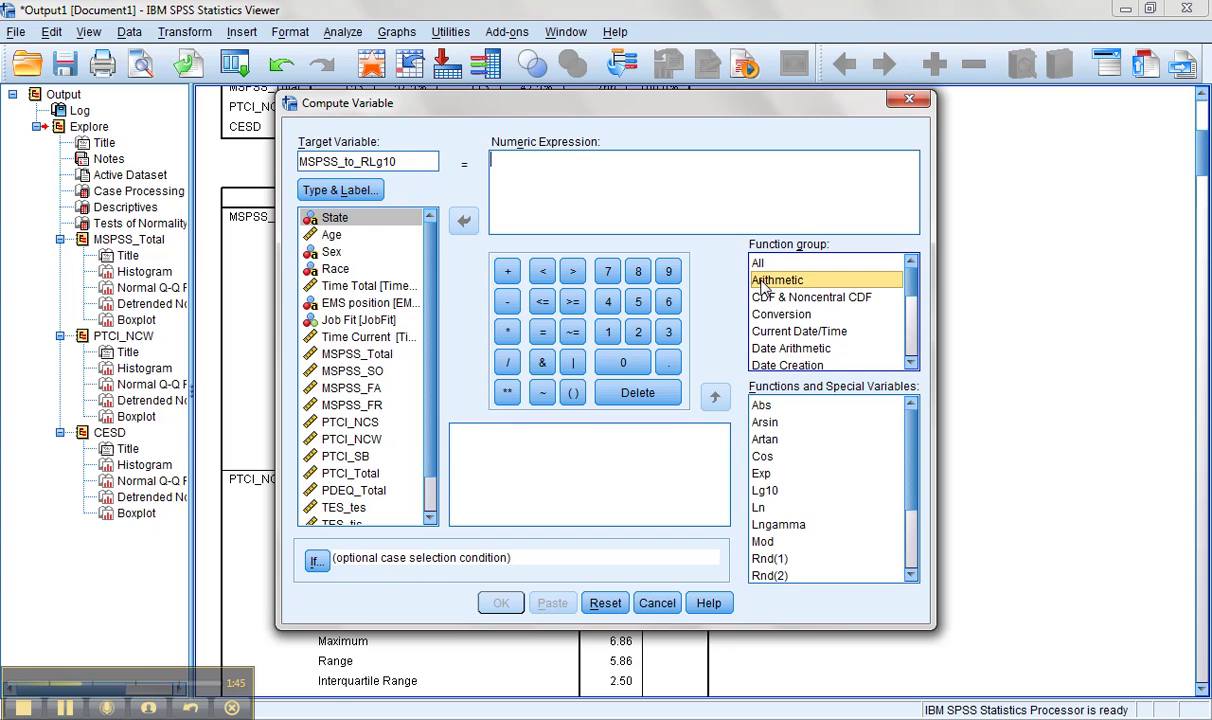
{"action": "left_click", "coordinate": [765, 492]}
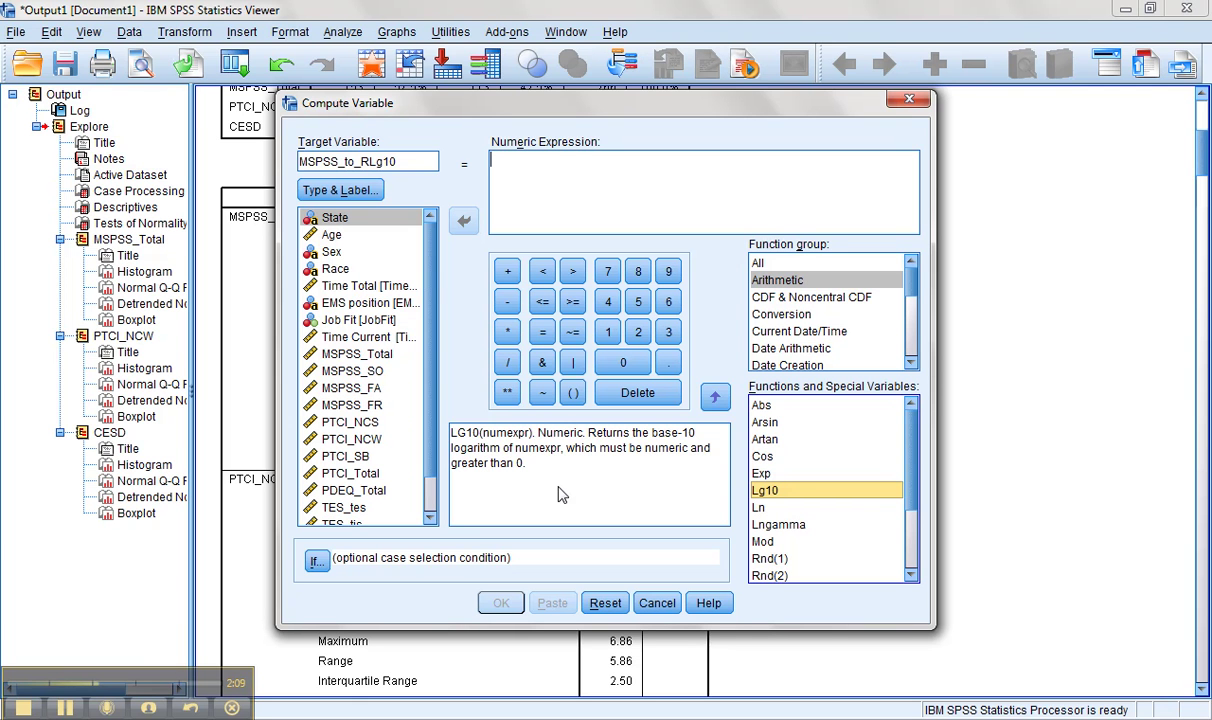
{"action": "double_click", "coordinate": [787, 497]}
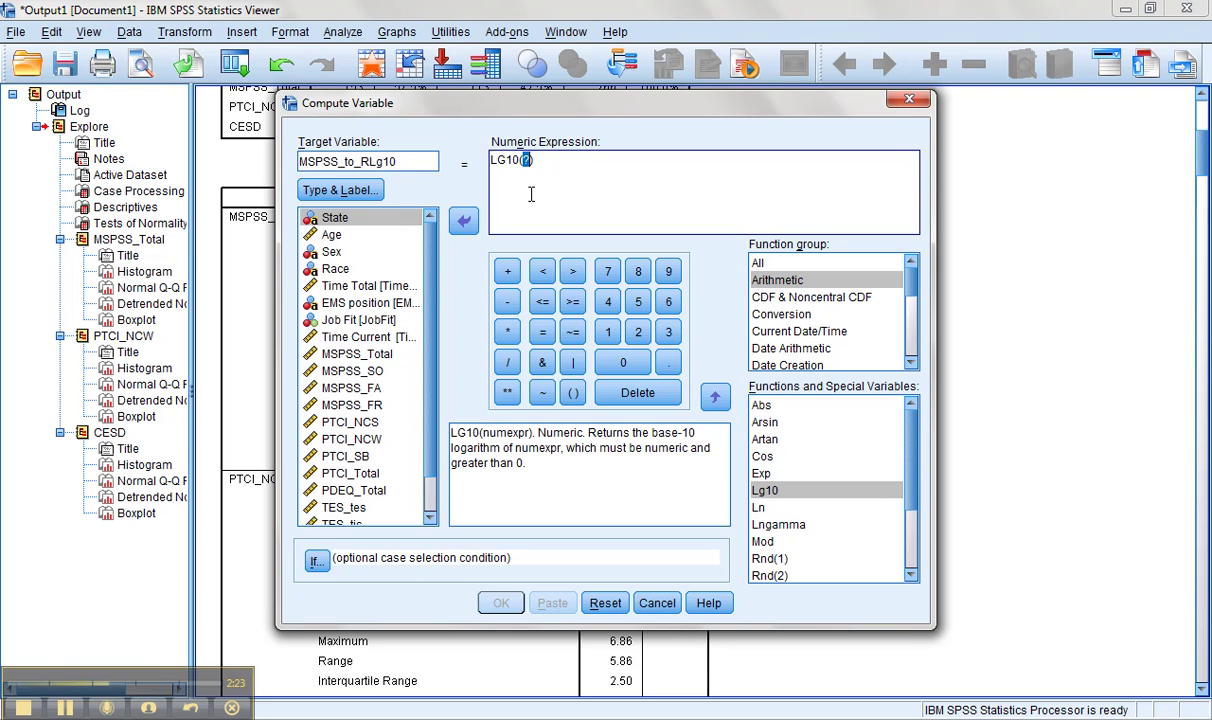
{"action": "type", "text": "8-"}
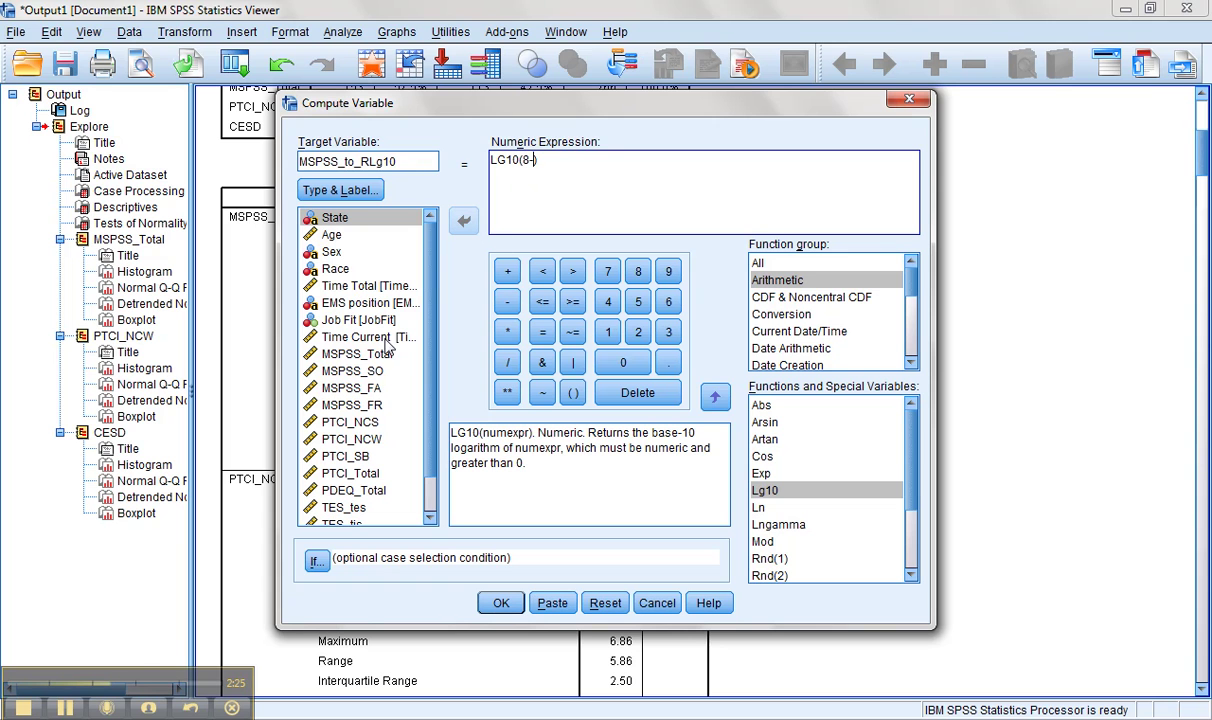
{"action": "double_click", "coordinate": [362, 355]}
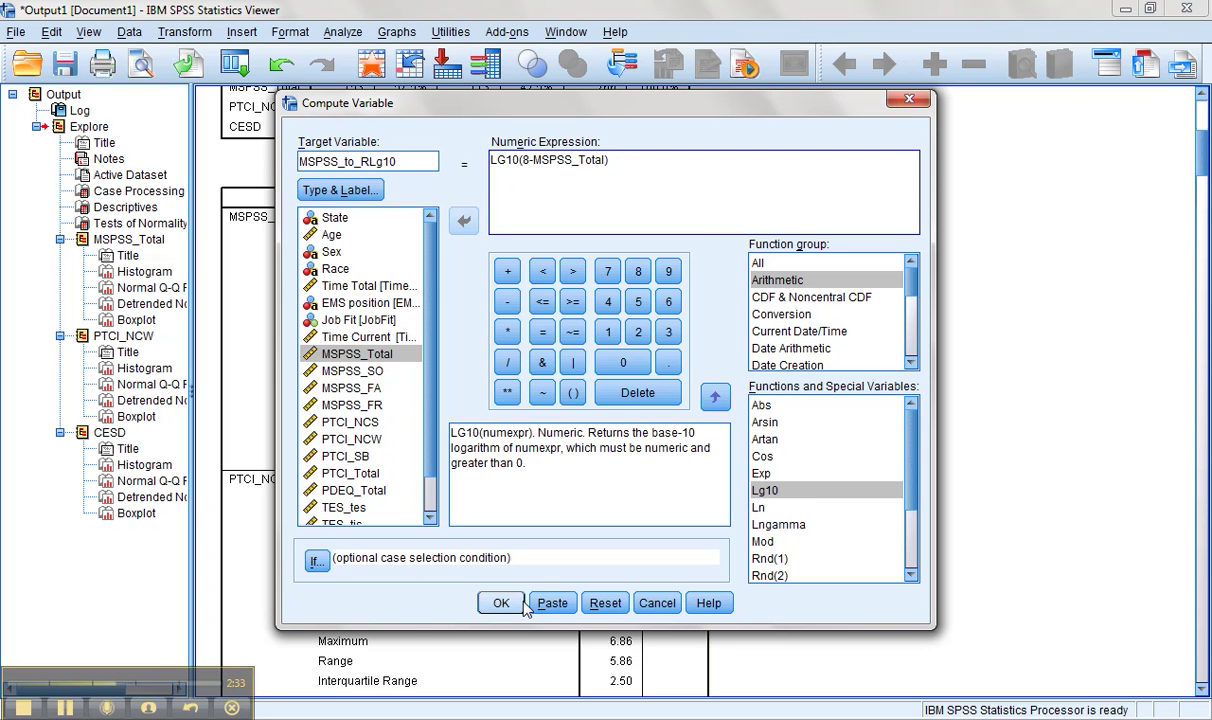
Paste the COMPUTE MSPSS_to_RLg10=LG10(8-MSPSS_Total) syntax and run the COMPUTE and EXECUTE lines
{"action": "left_click", "coordinate": [553, 603]}
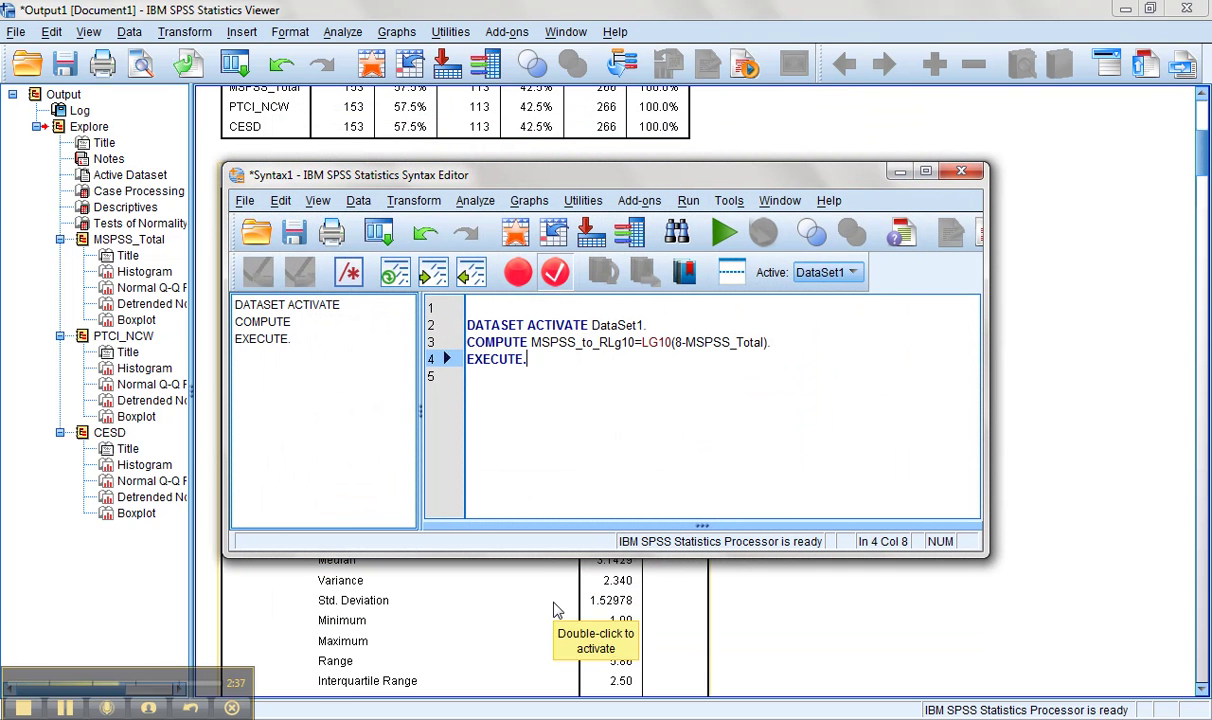
{"action": "left_click_drag", "start_coordinate": [527, 352], "coordinate": [467, 341]}
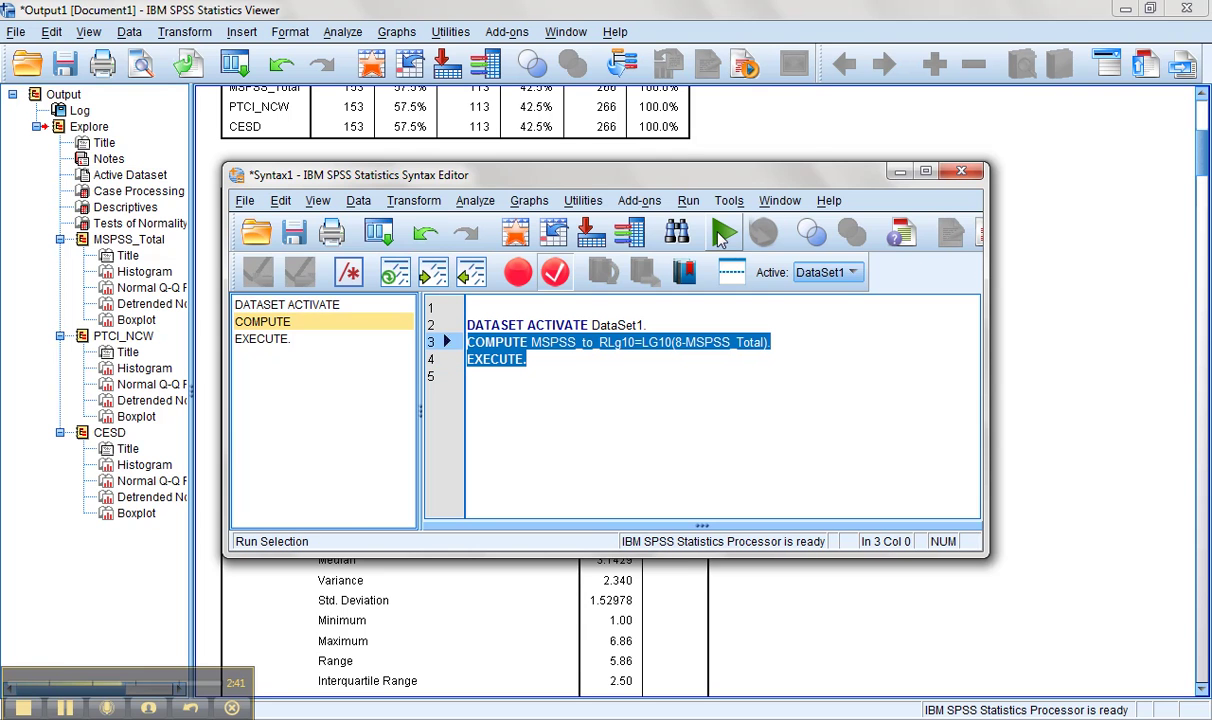
{"action": "left_click", "coordinate": [722, 237]}
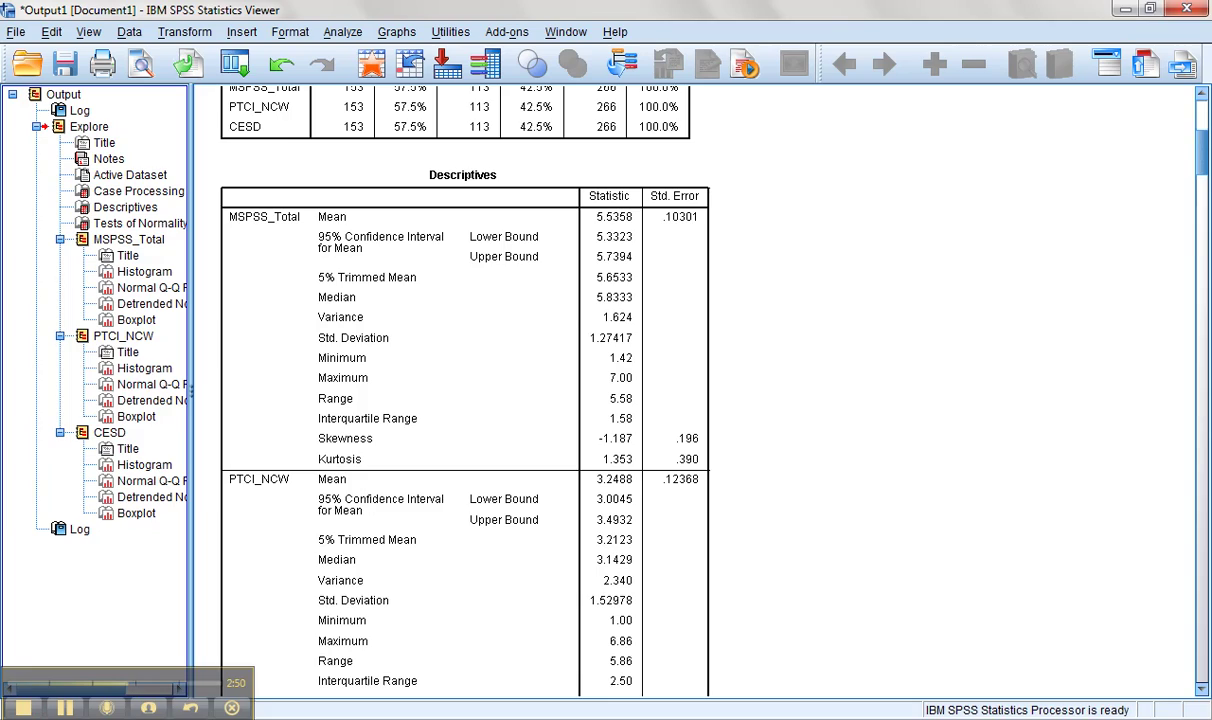
Check the Data Editor's new MSPSS_to_RLg10 column holds values (.00, then .03 from row 24)
{"action": "left_click", "coordinate": [404, 595]}
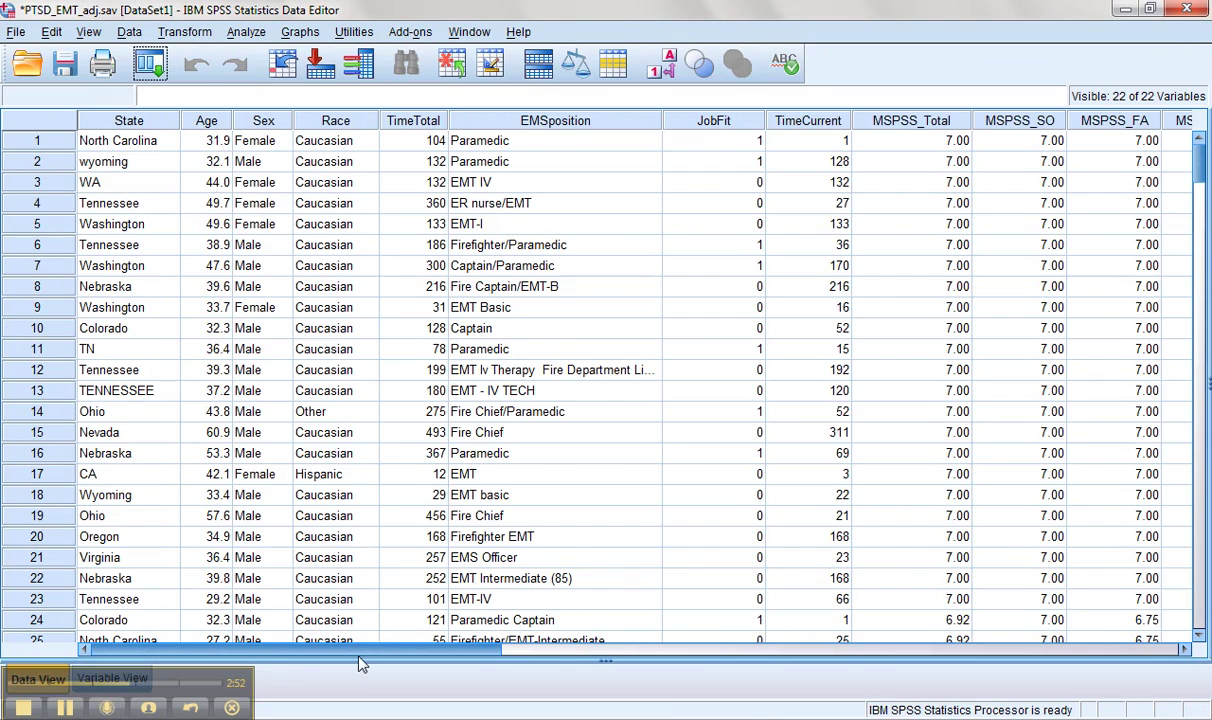
{"action": "left_click_drag", "start_coordinate": [360, 652], "coordinate": [931, 606]}
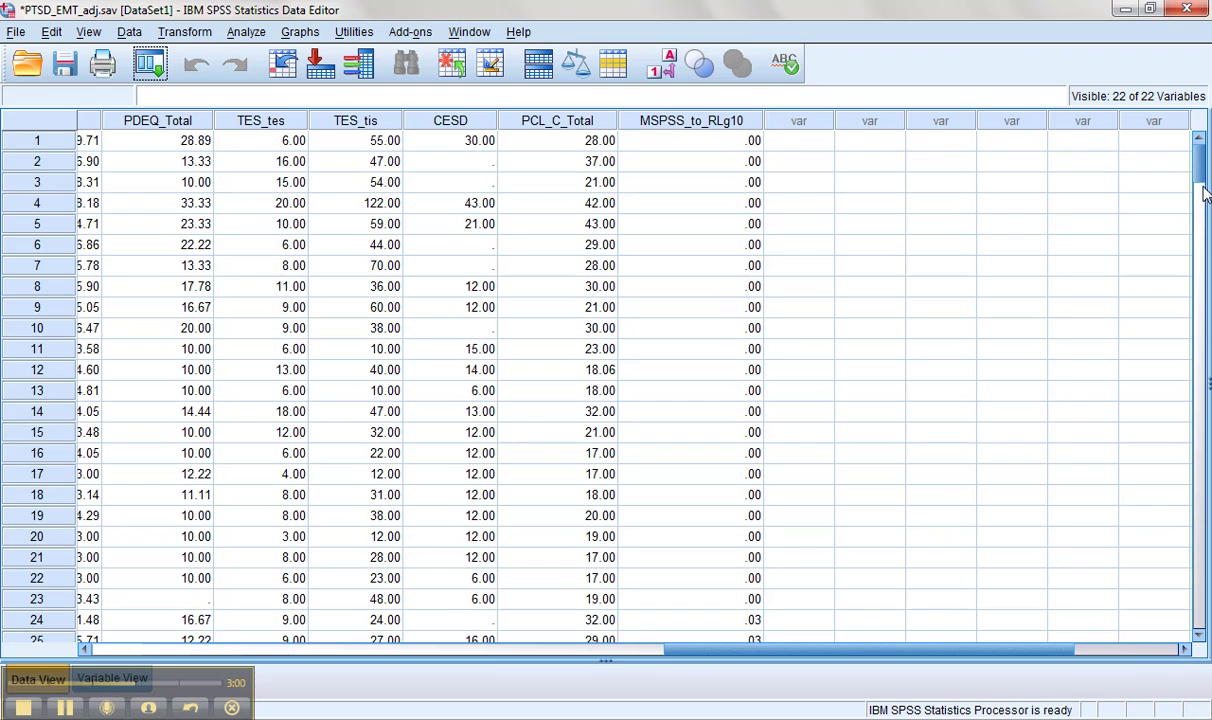
{"action": "scroll", "coordinate": [1205, 178], "scroll_direction": "down", "scroll_amount": 2}
{"action": "mouse_move", "coordinate": [1205, 178]}
{"action": "left_mouse_down"}
{"action": "mouse_move", "coordinate": [1203, 254]}
{"action": "mouse_move", "coordinate": [1203, 167]}
{"action": "left_mouse_up"}
{"action": "left_click", "coordinate": [246, 36]}
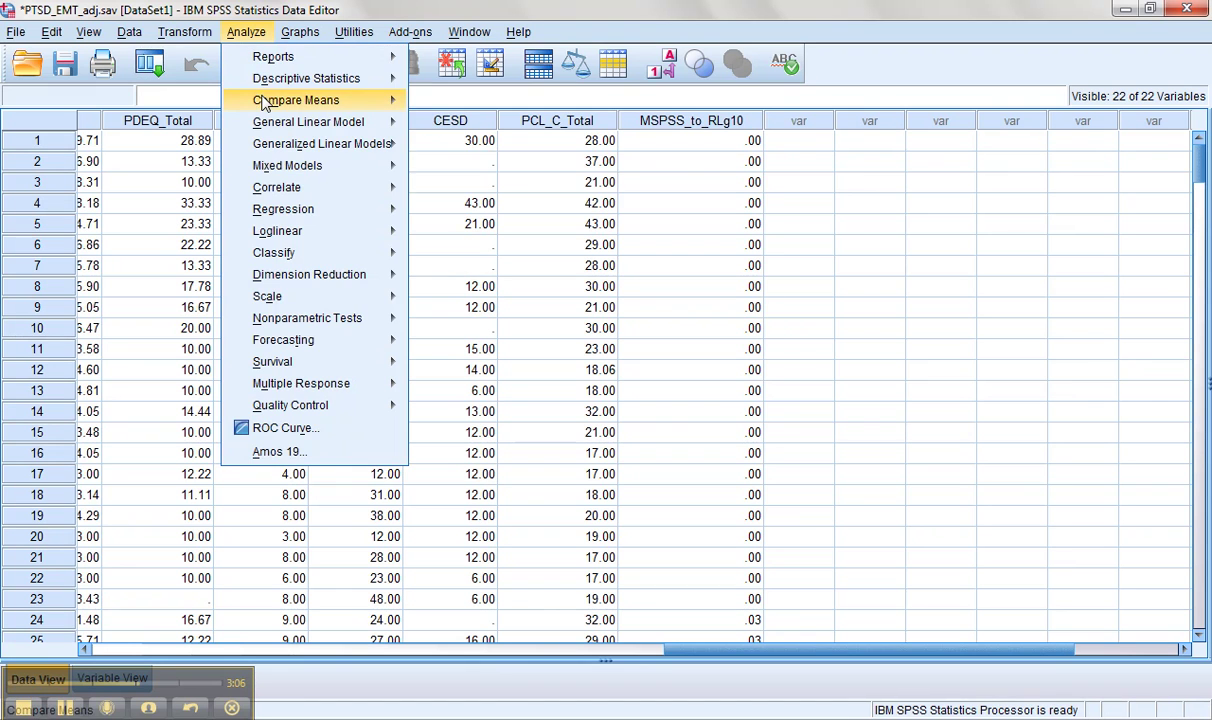
Open Explore, reset it, and make MSPSS_to_RLg10 the only dependent variable
{"action": "mouse_move", "coordinate": [262, 82]}
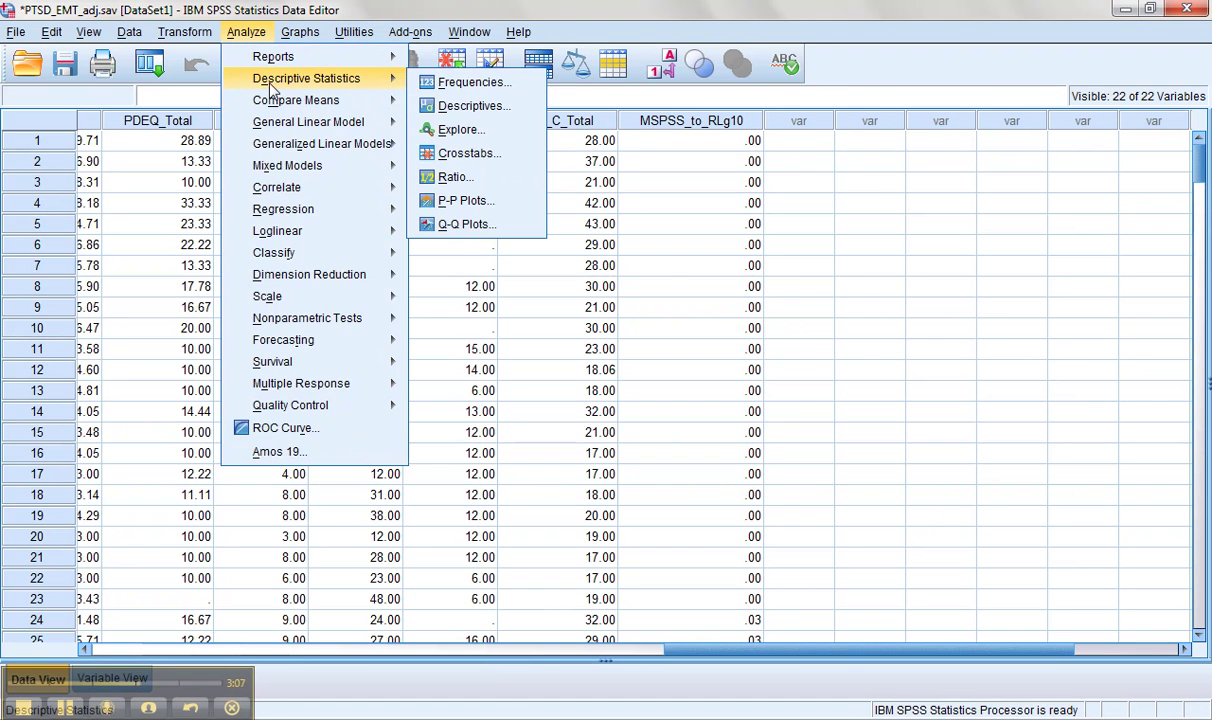
{"action": "left_click", "coordinate": [448, 129]}
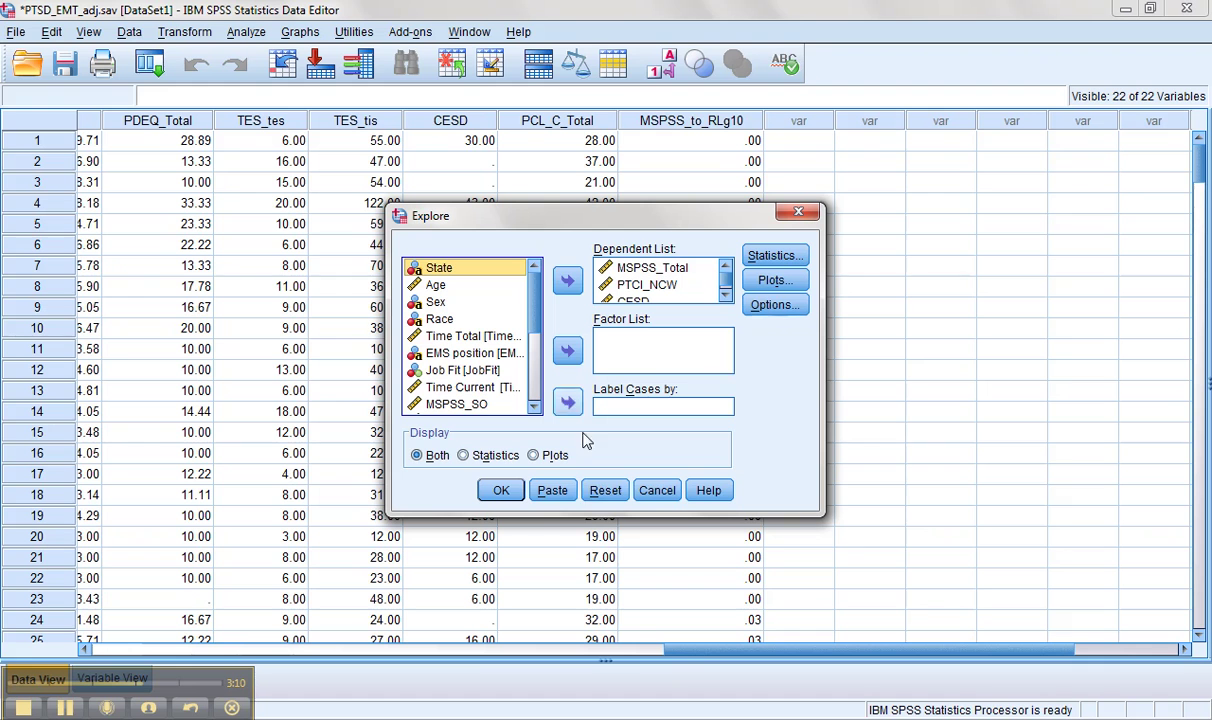
{"action": "left_click", "coordinate": [605, 490]}
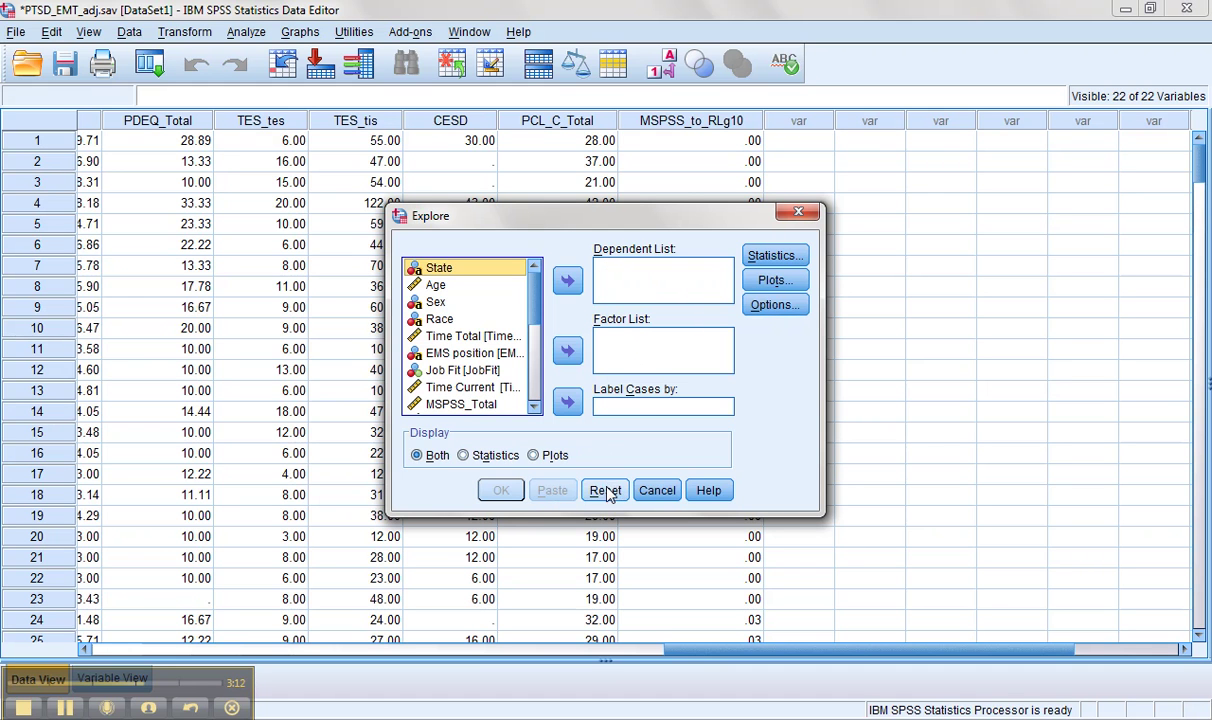
{"action": "scroll", "coordinate": [537, 311], "scroll_direction": "down", "scroll_amount": 5}
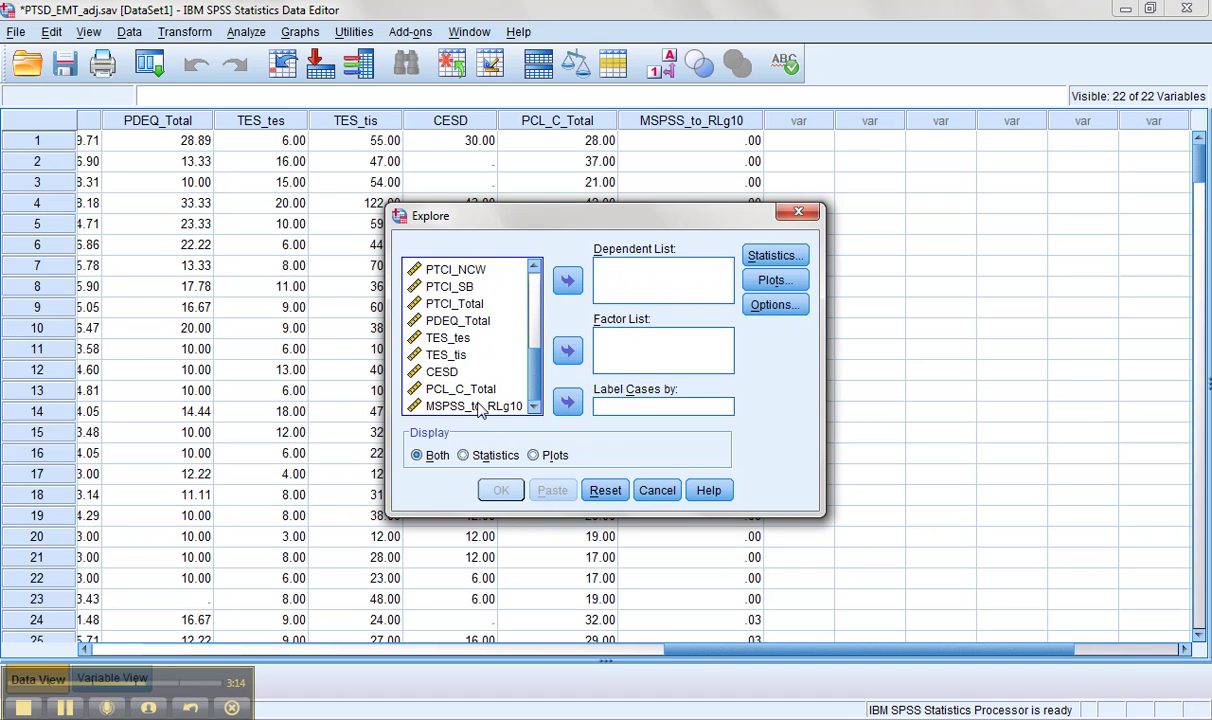
{"action": "left_click", "coordinate": [460, 405]}
{"action": "left_click", "coordinate": [567, 281]}
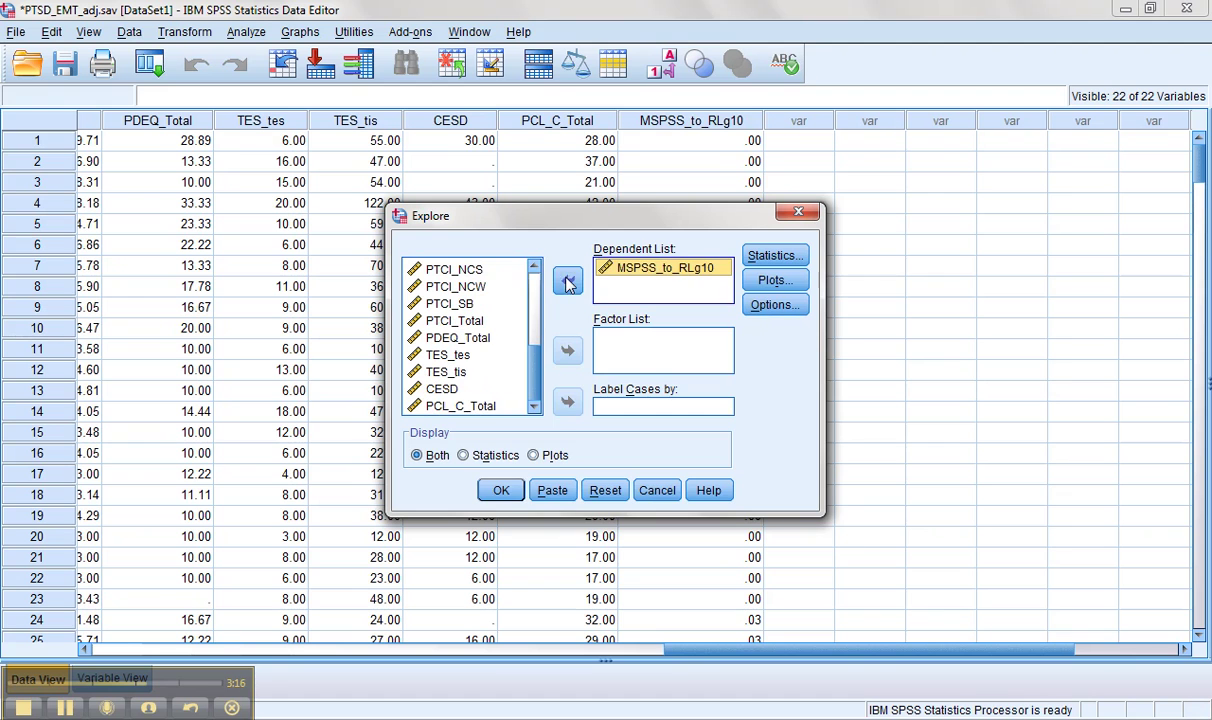
Request a histogram and normality plots with tests, keep default statistics, and run Explore
{"action": "left_click", "coordinate": [774, 280]}
{"action": "left_click", "coordinate": [680, 291]}
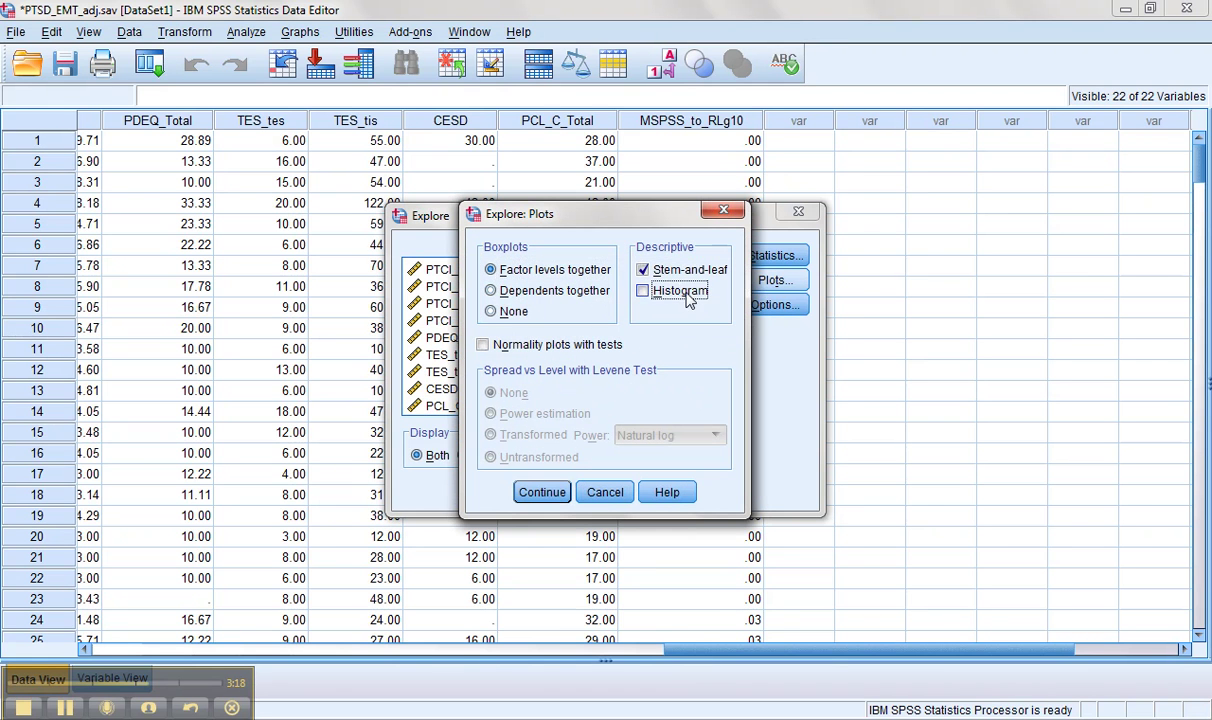
{"action": "left_click", "coordinate": [545, 344]}
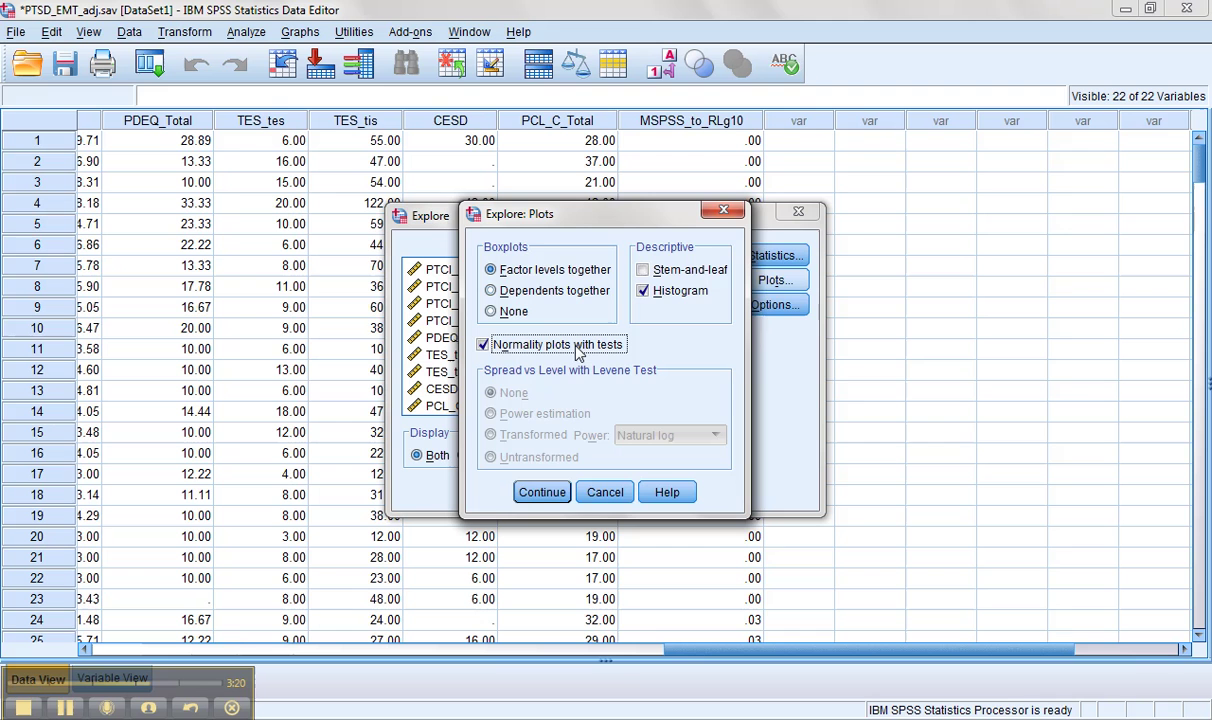
{"action": "left_click", "coordinate": [543, 494]}
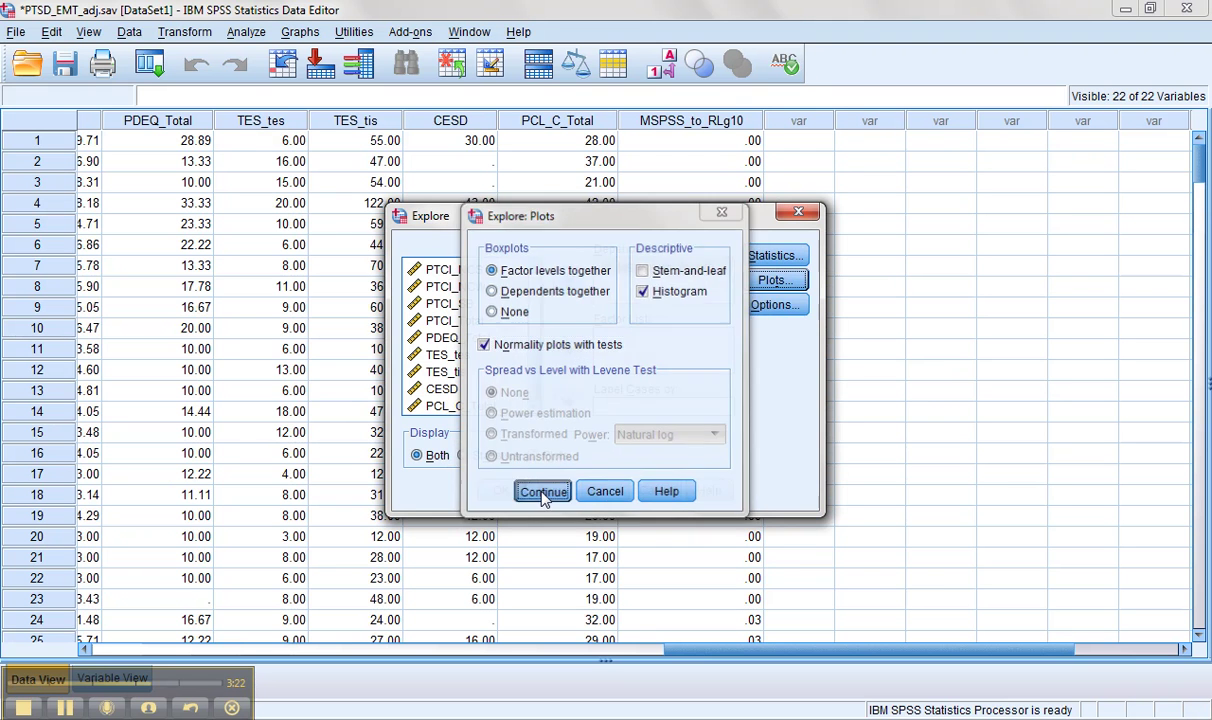
{"action": "left_click", "coordinate": [788, 258]}
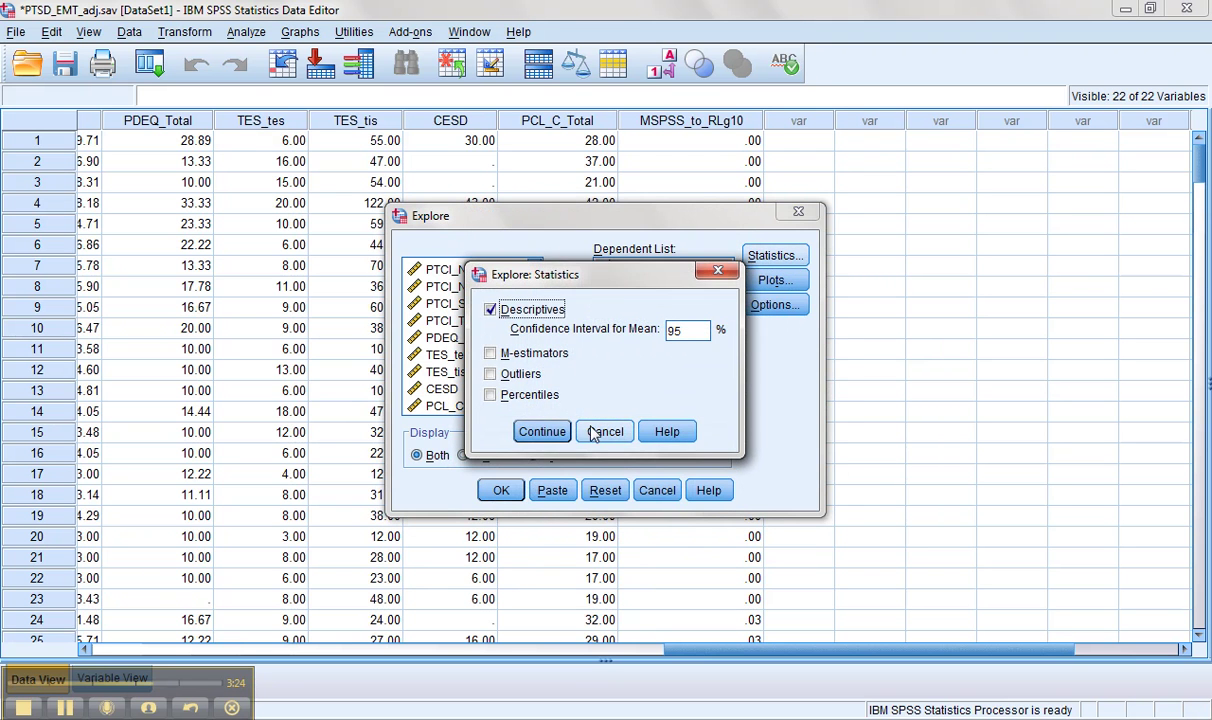
{"action": "left_click", "coordinate": [536, 430]}
{"action": "left_click", "coordinate": [501, 491]}
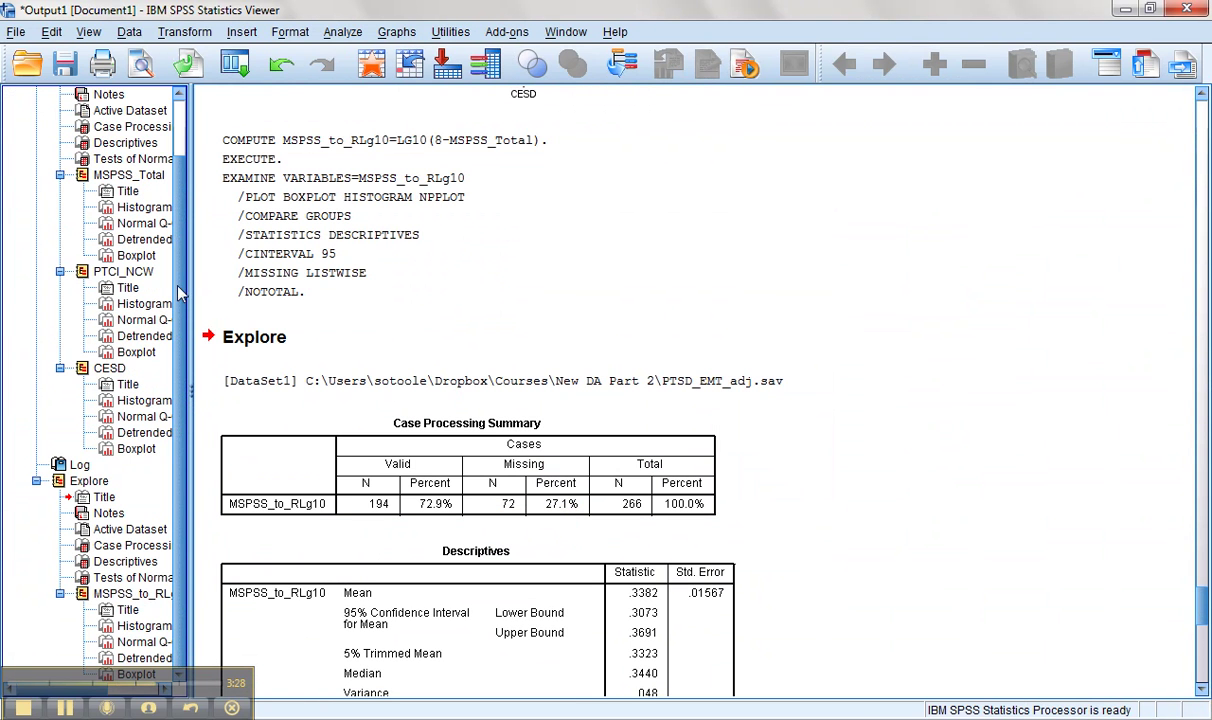
Compare the MSPSS_Total and MSPSS_to_RLg10 histograms and Q-Q plots, then return to MSPSS_Total descriptives
{"action": "left_click", "coordinate": [145, 209]}
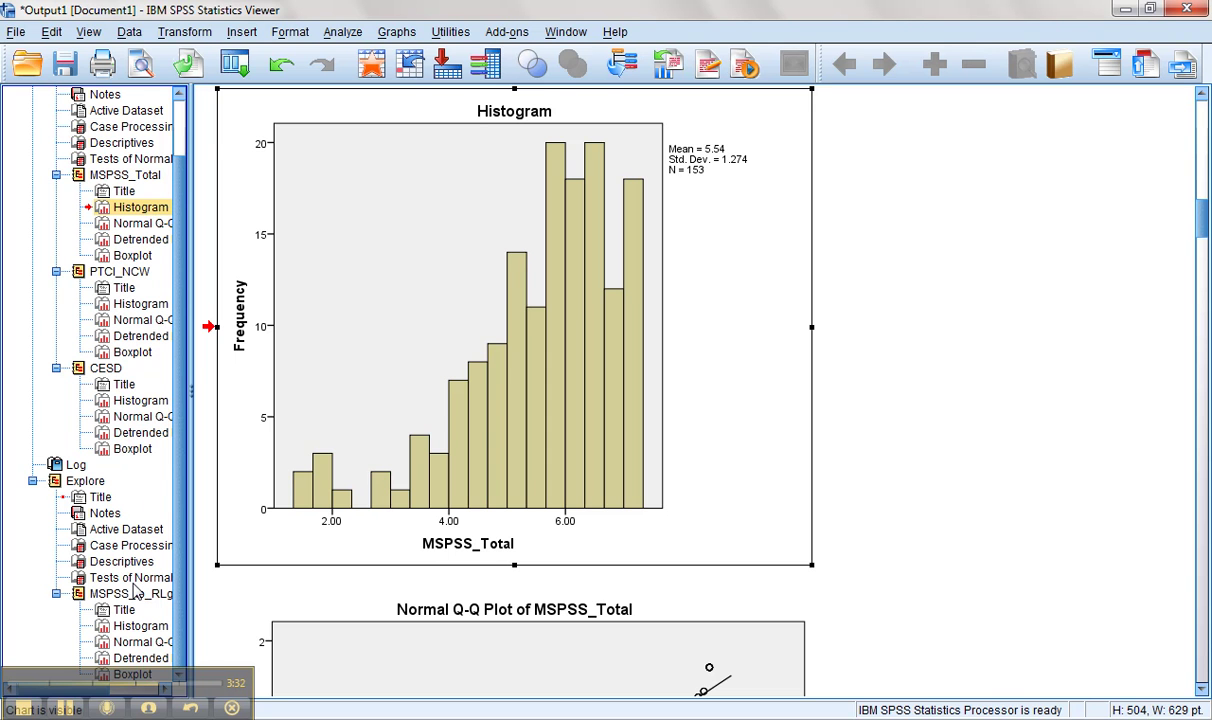
{"action": "left_click", "coordinate": [140, 626]}
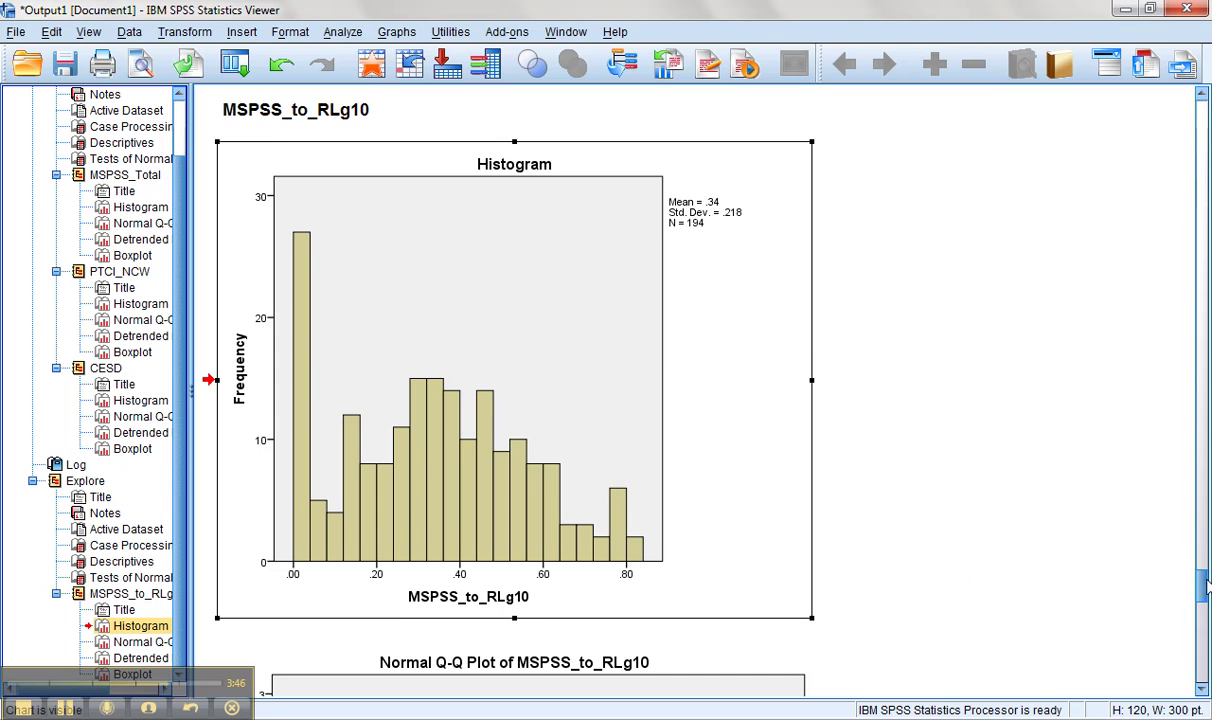
{"action": "left_click_drag", "start_coordinate": [1205, 590], "coordinate": [1205, 607]}
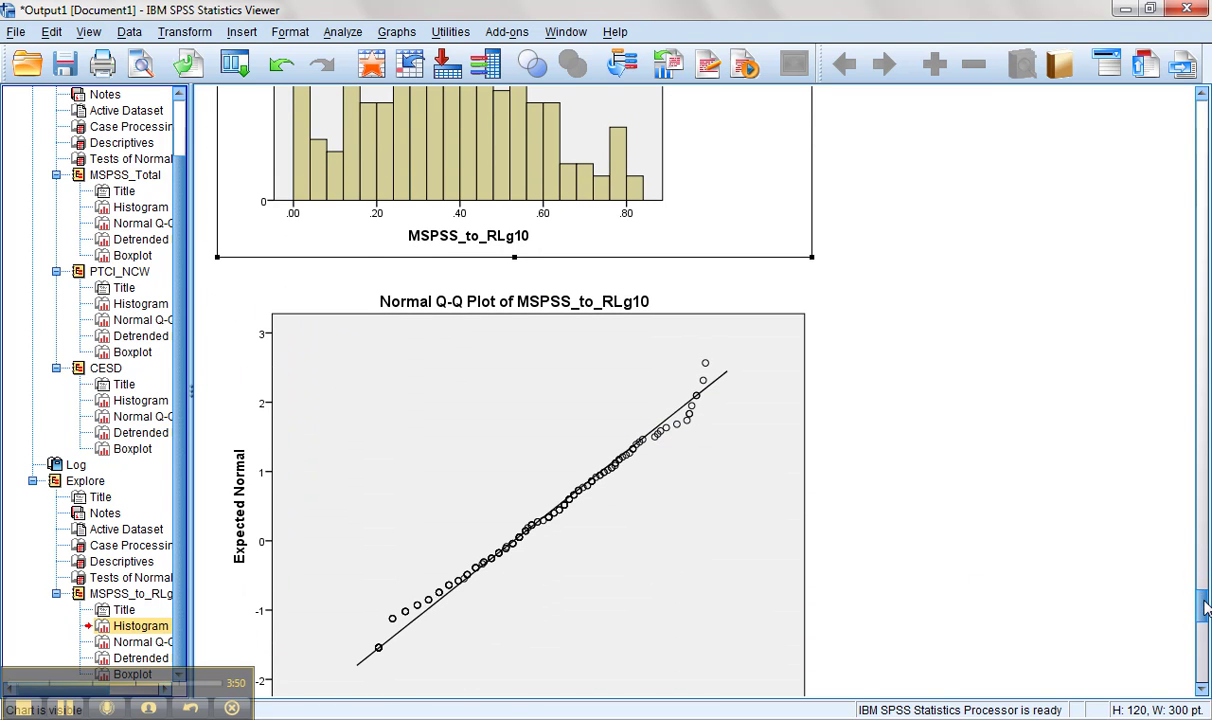
{"action": "left_click", "coordinate": [145, 224]}
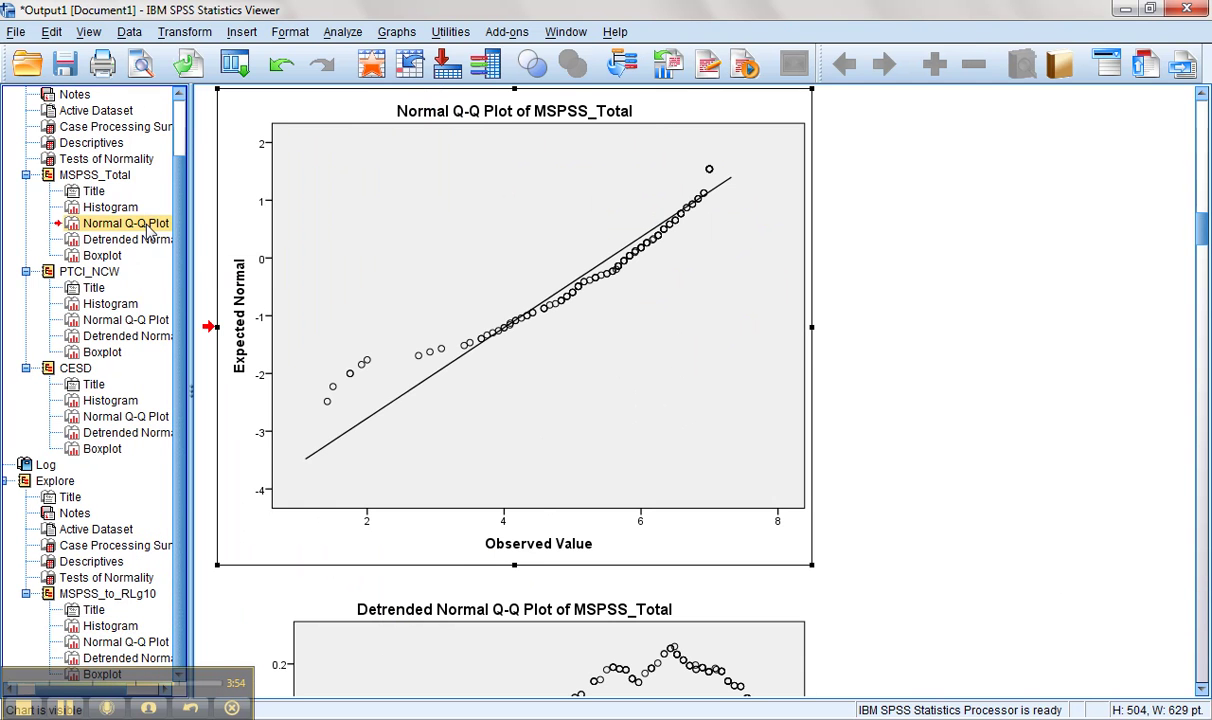
{"action": "left_click", "coordinate": [113, 143]}
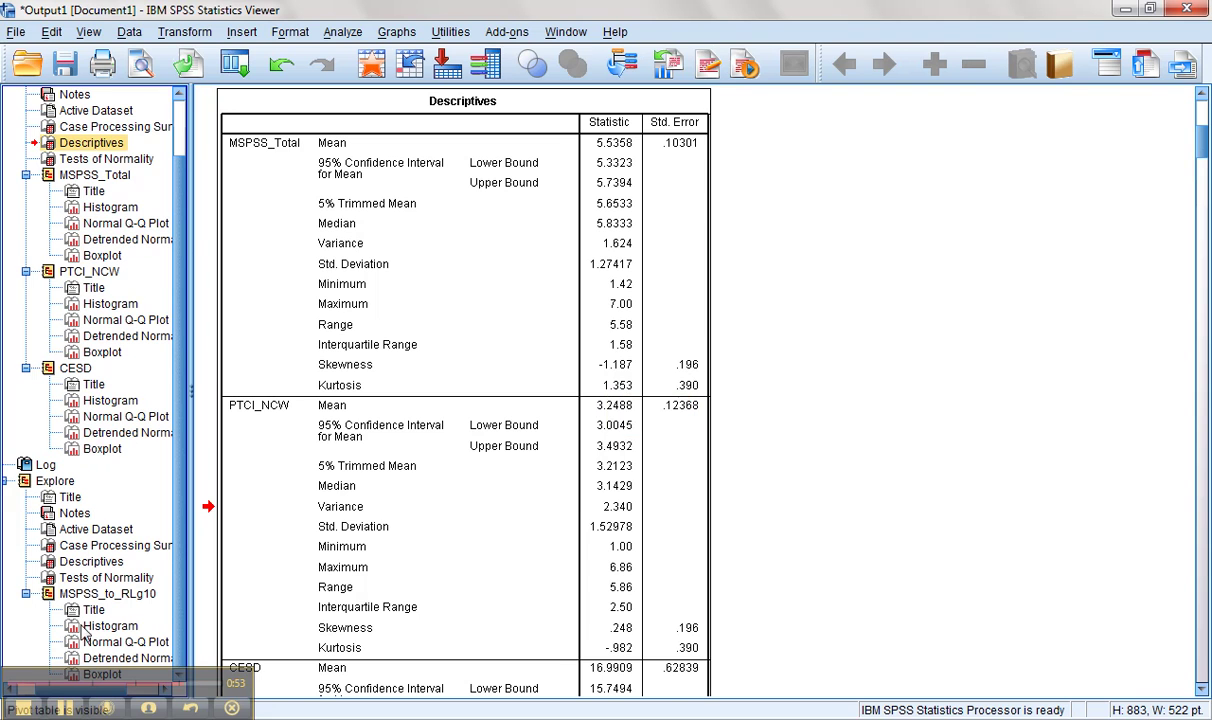
Display the MSPSS_to_RLg10 descriptives and normality tests (skewness .131, kurtosis -.745, Shapiro-Wilk .000)
{"action": "left_click", "coordinate": [91, 562]}
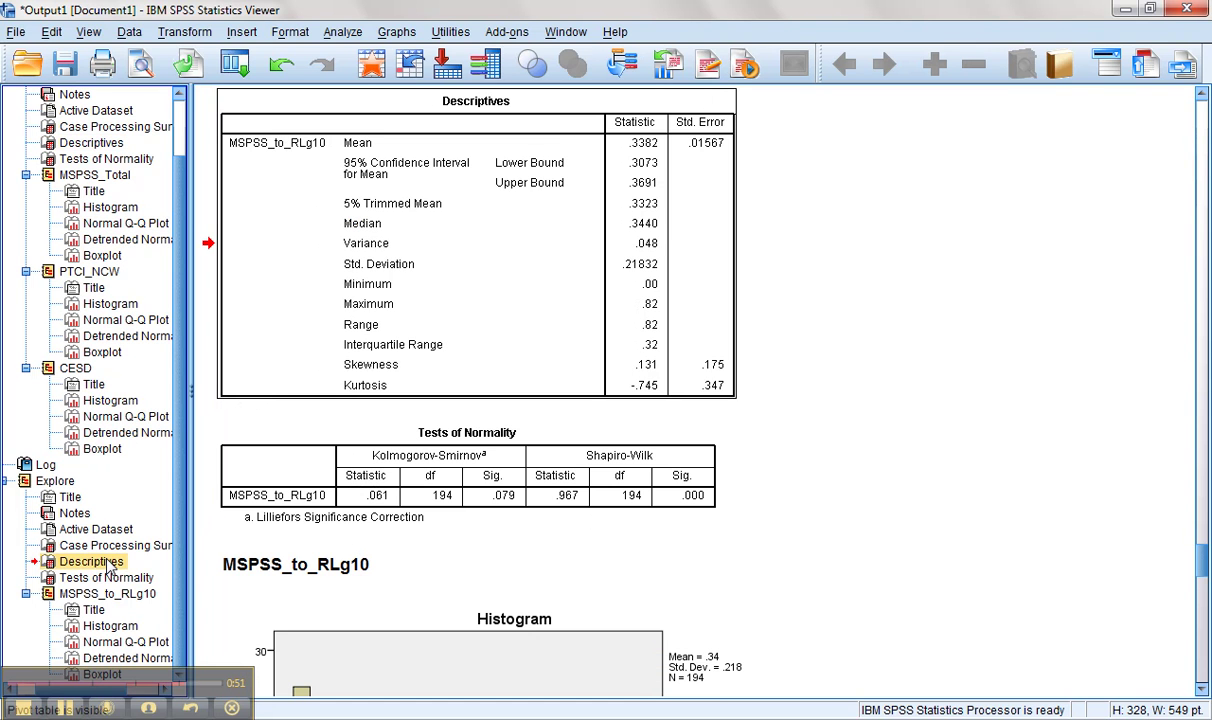